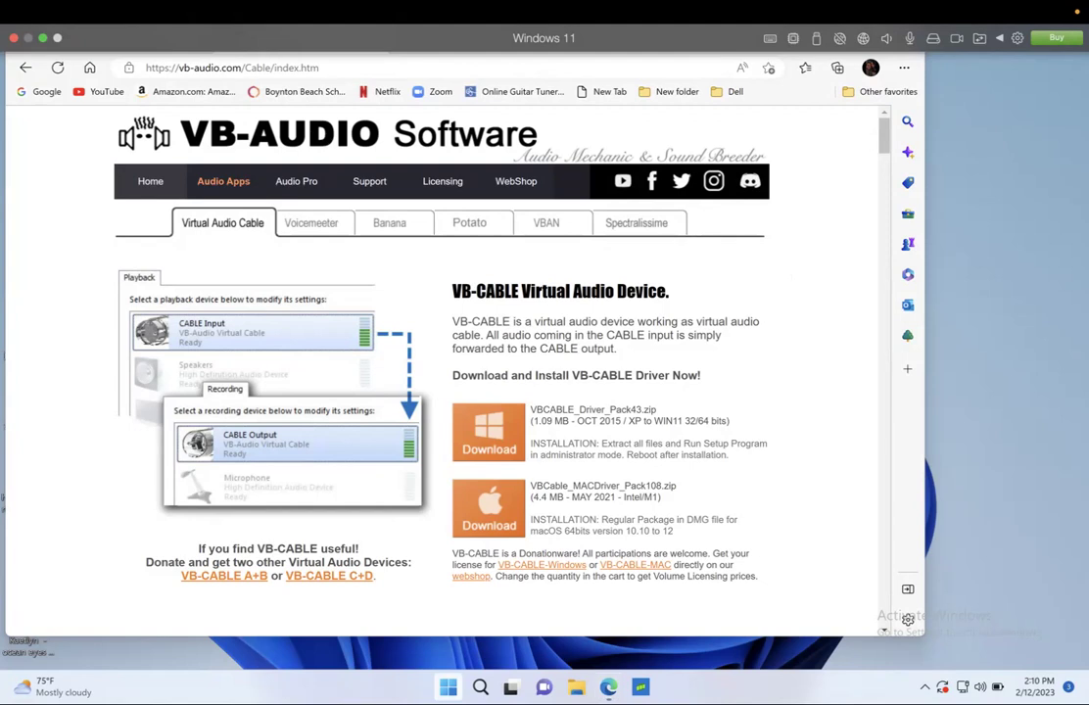
key("super")
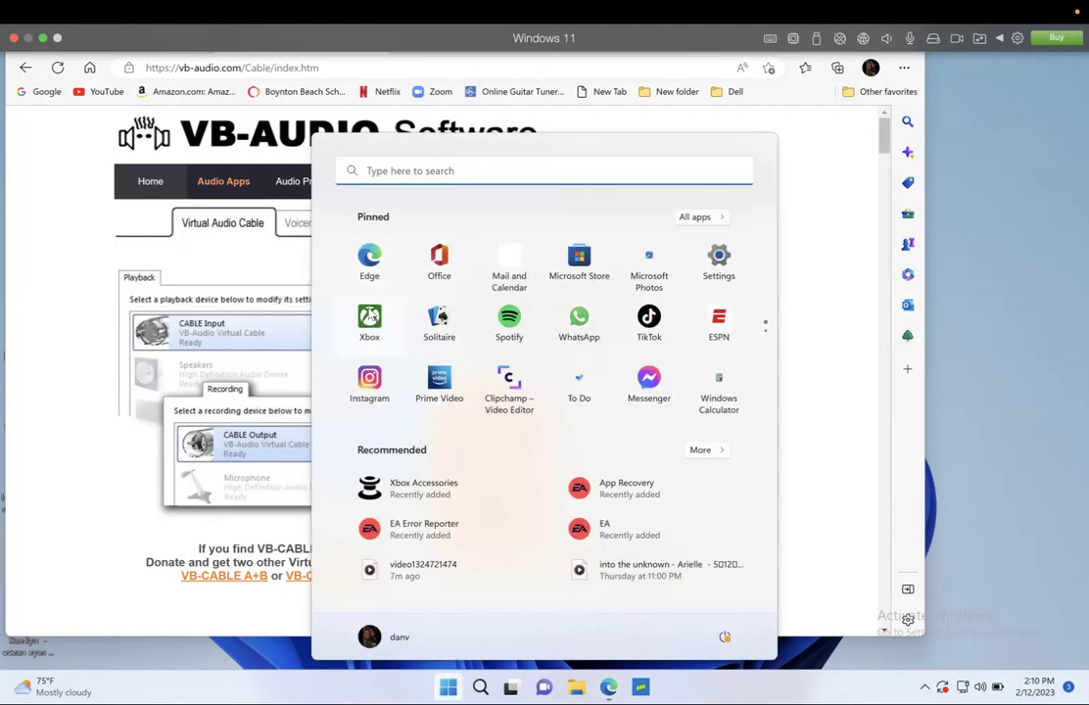
key("super+g")
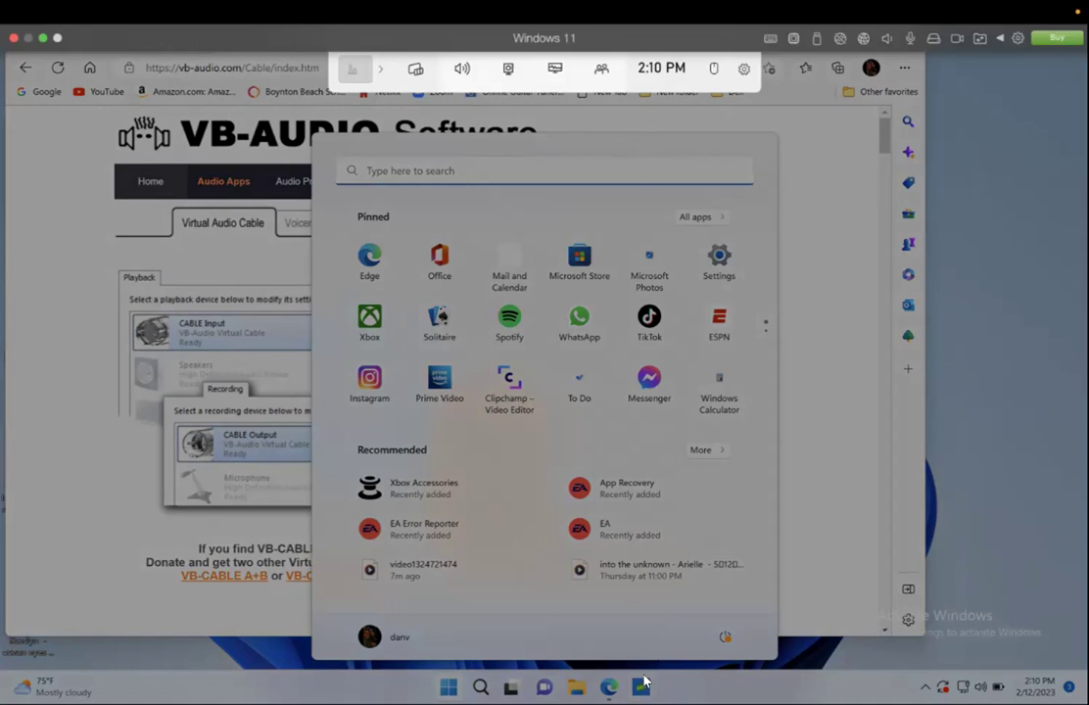
left_click(842, 304)
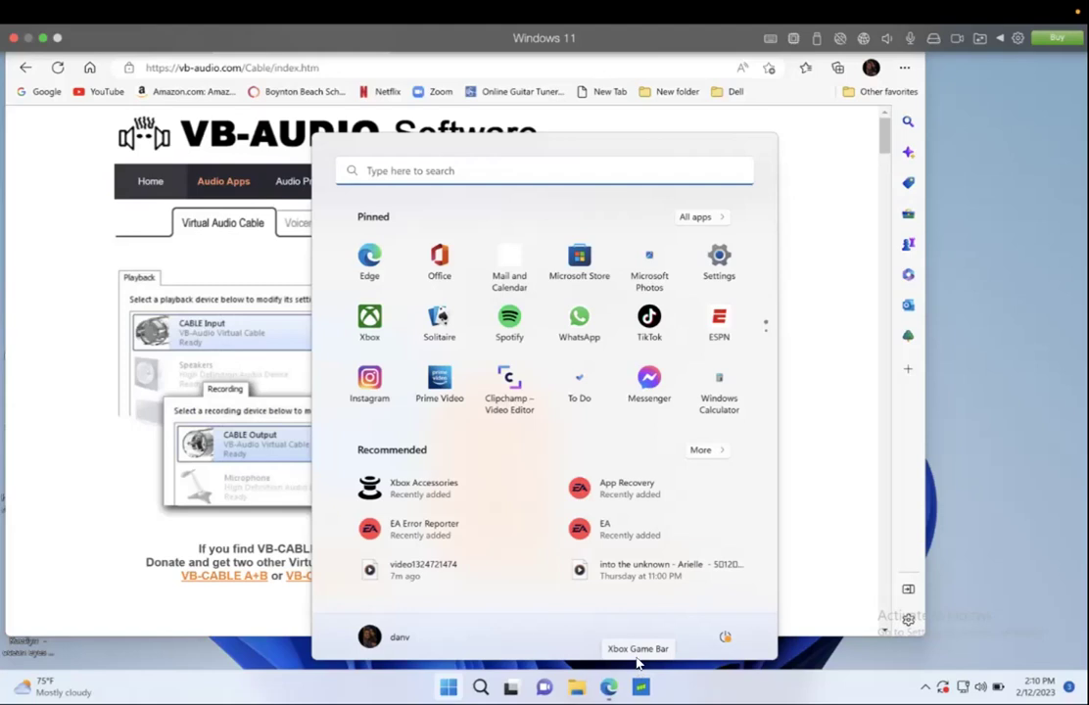
left_click(115, 343)
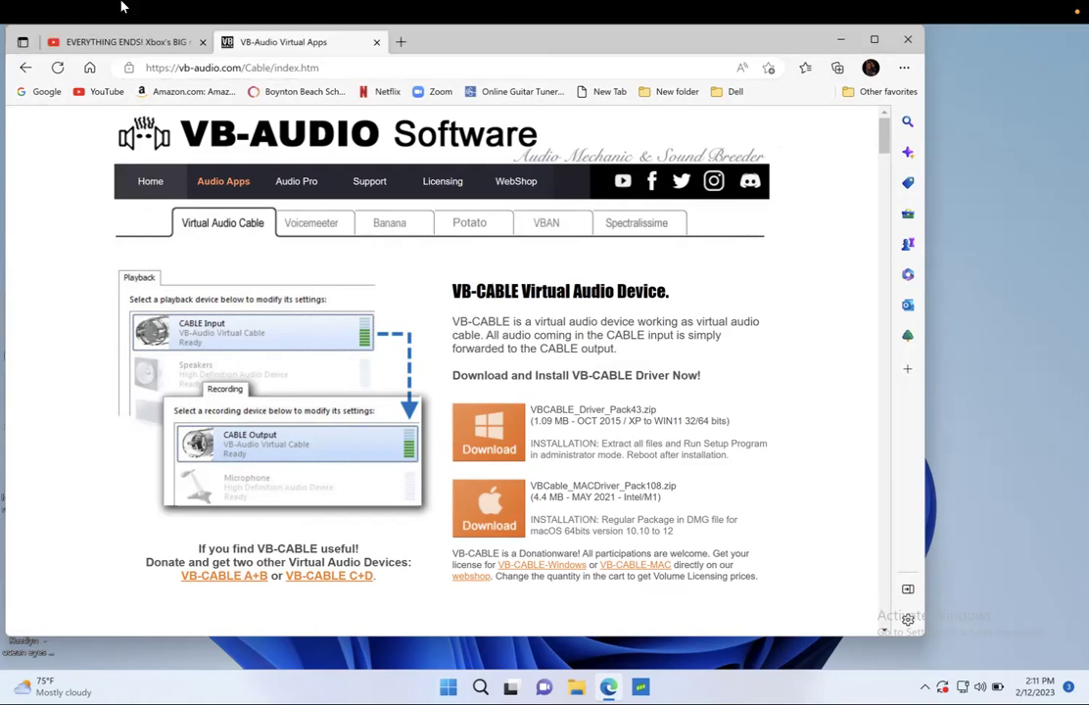
Step: Minimize the Edge window with the VB-Audio download page to reveal the Windows 11 desktop
mouse_move(120, 8)
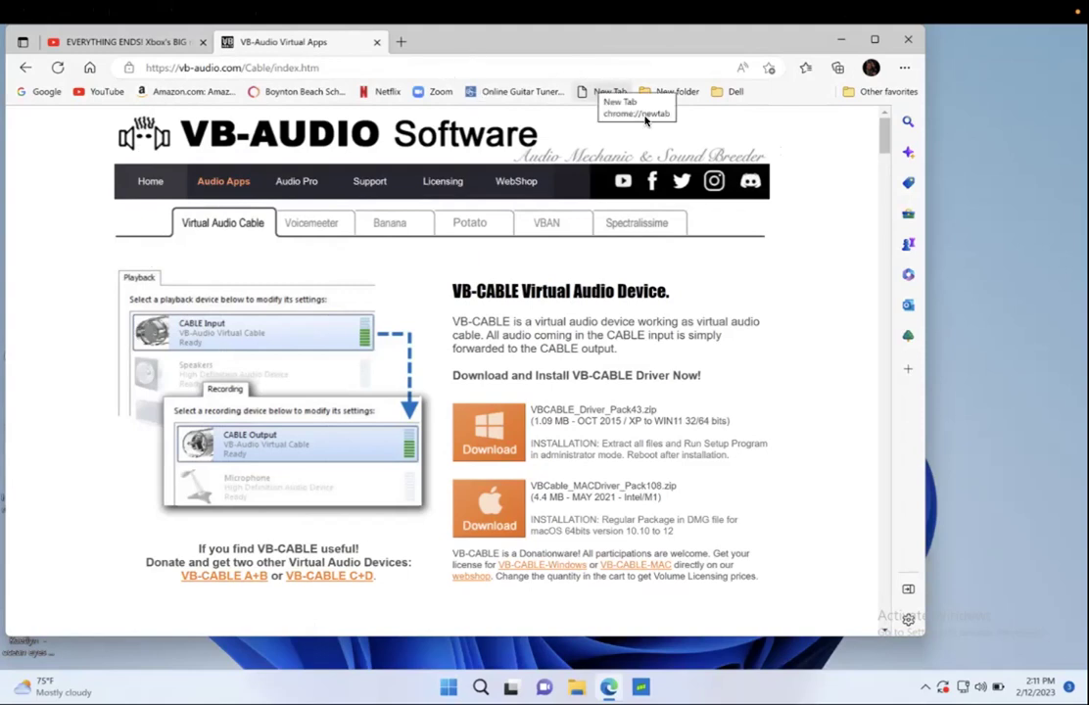
left_click(841, 39)
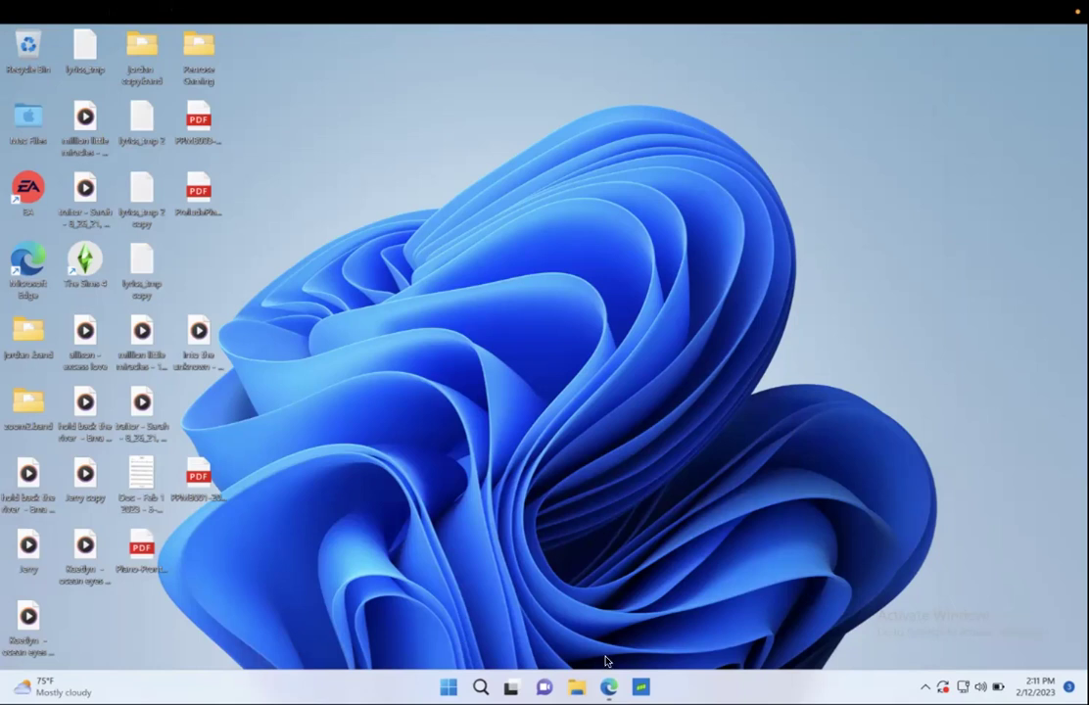
Step: Open Game Bar's Xbox Social panel and accept the pending party invite
key("super+g")
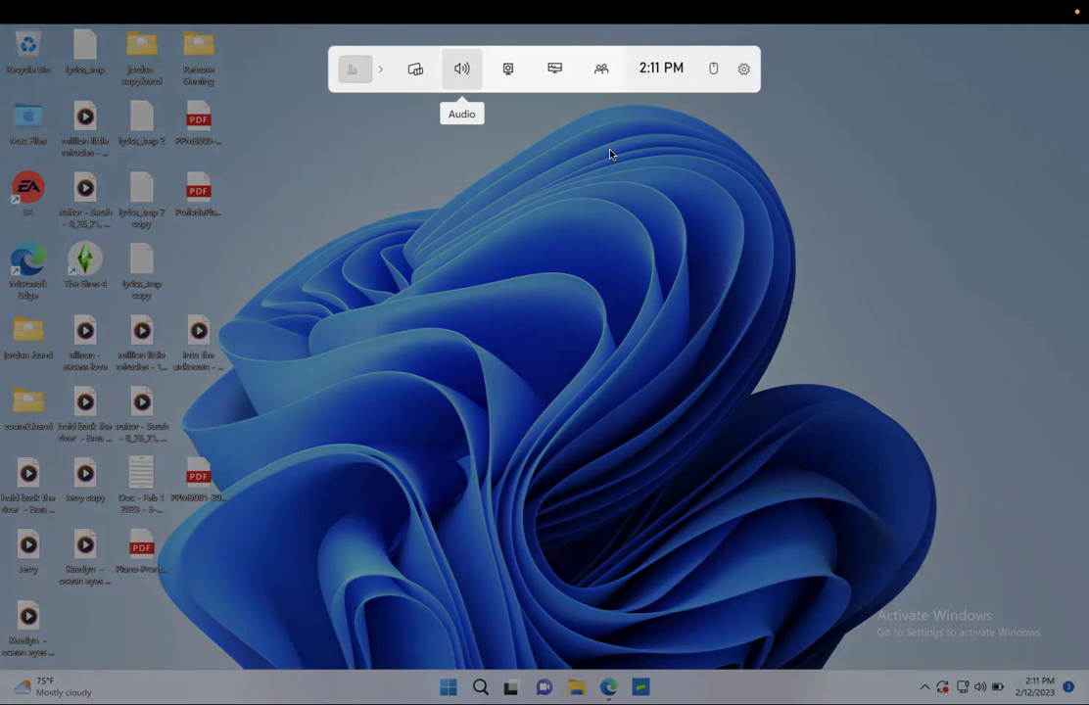
left_click(605, 72)
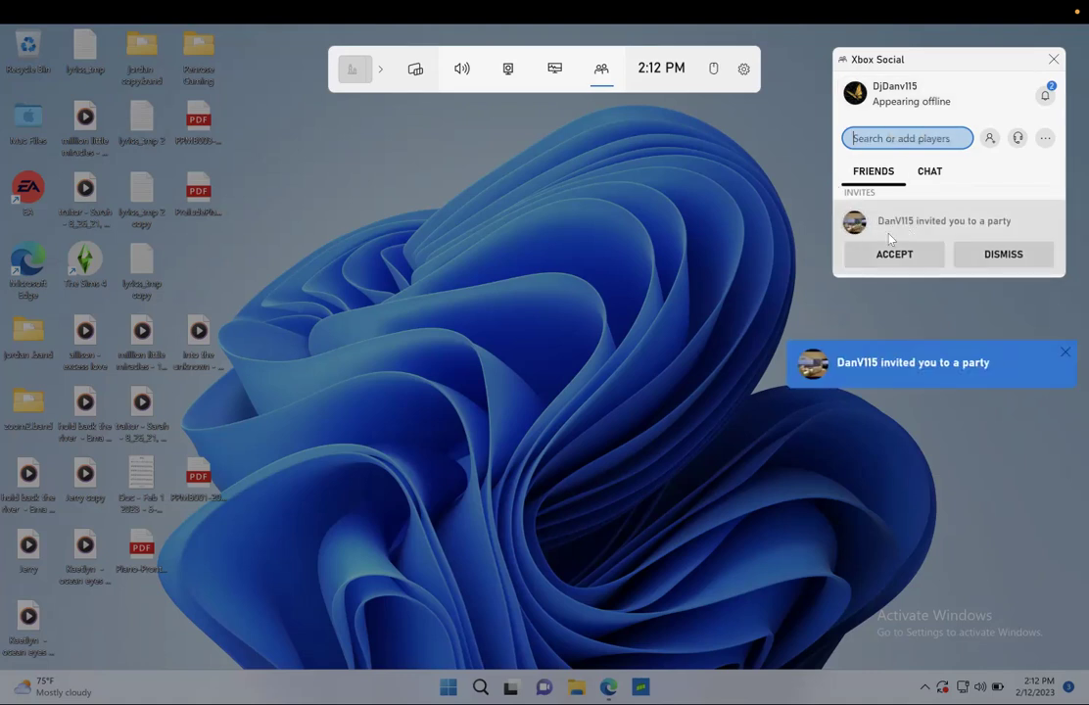
left_click(883, 251)
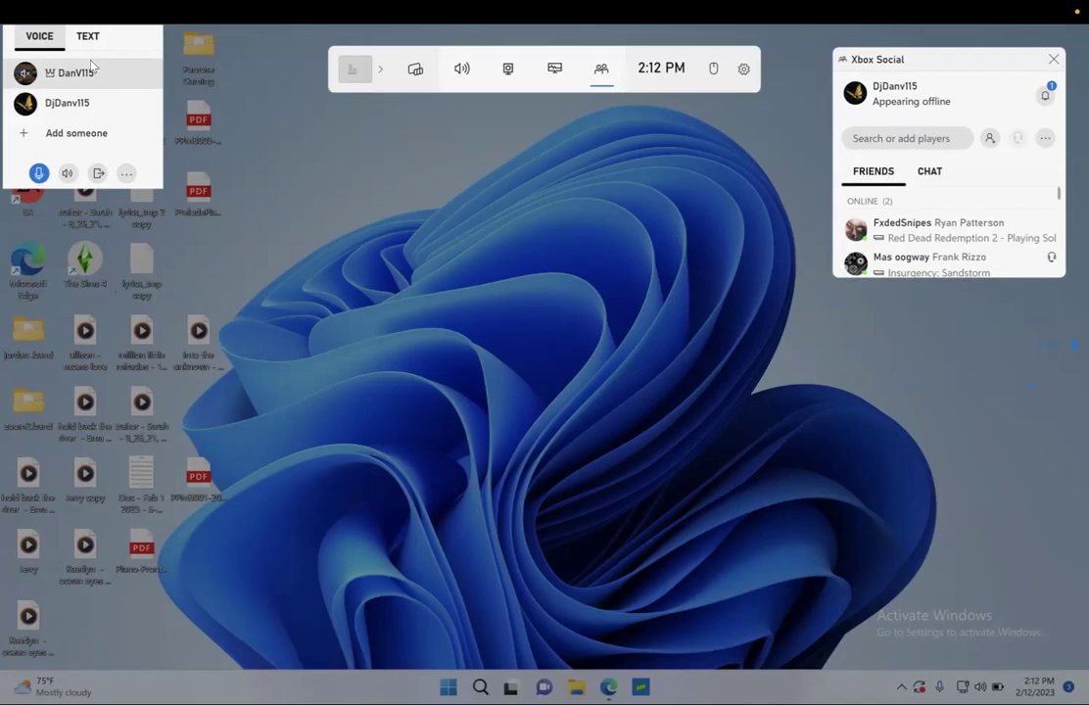
left_click(503, 211)
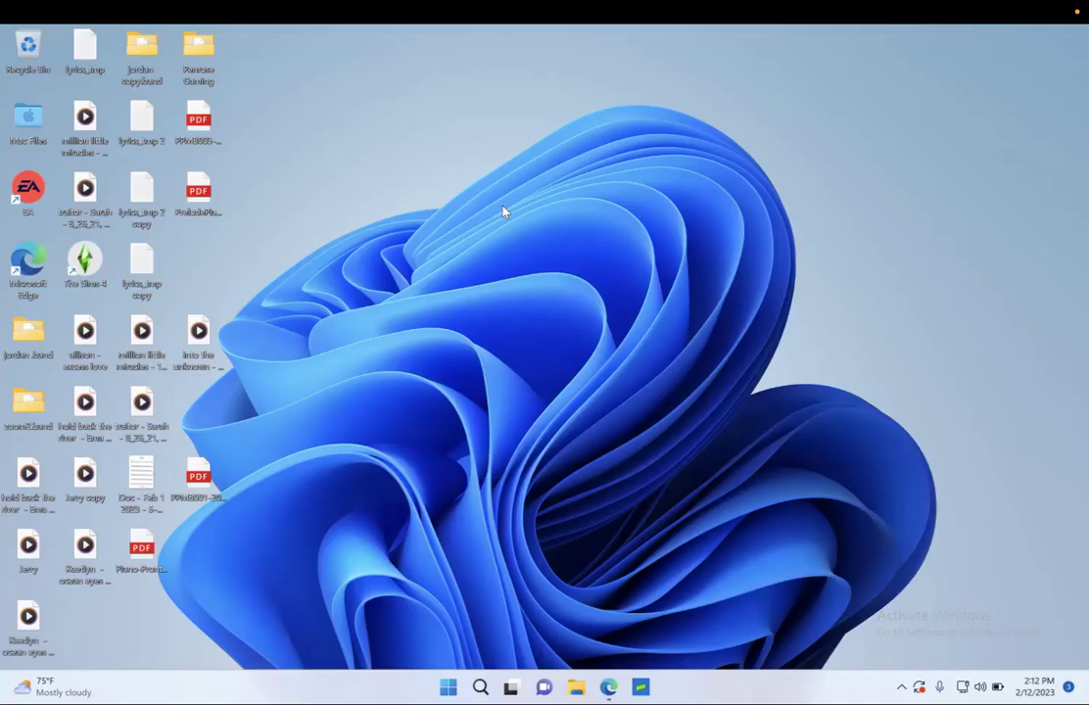
mouse_move(579, 5)
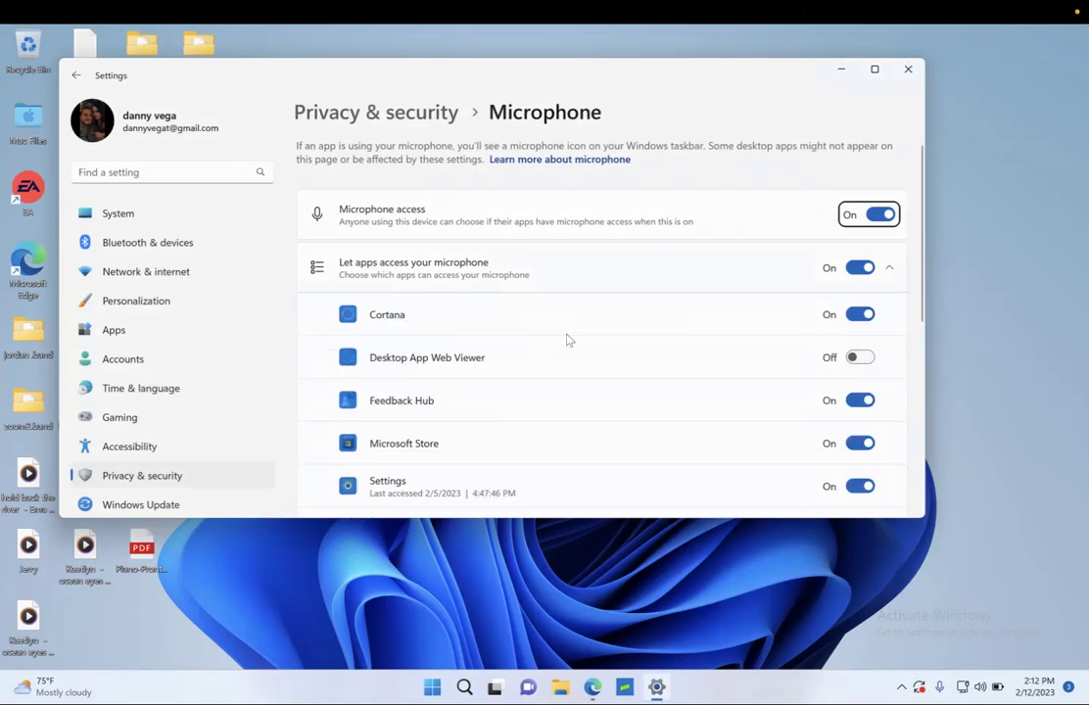
scroll(580, 349, "down", 5)
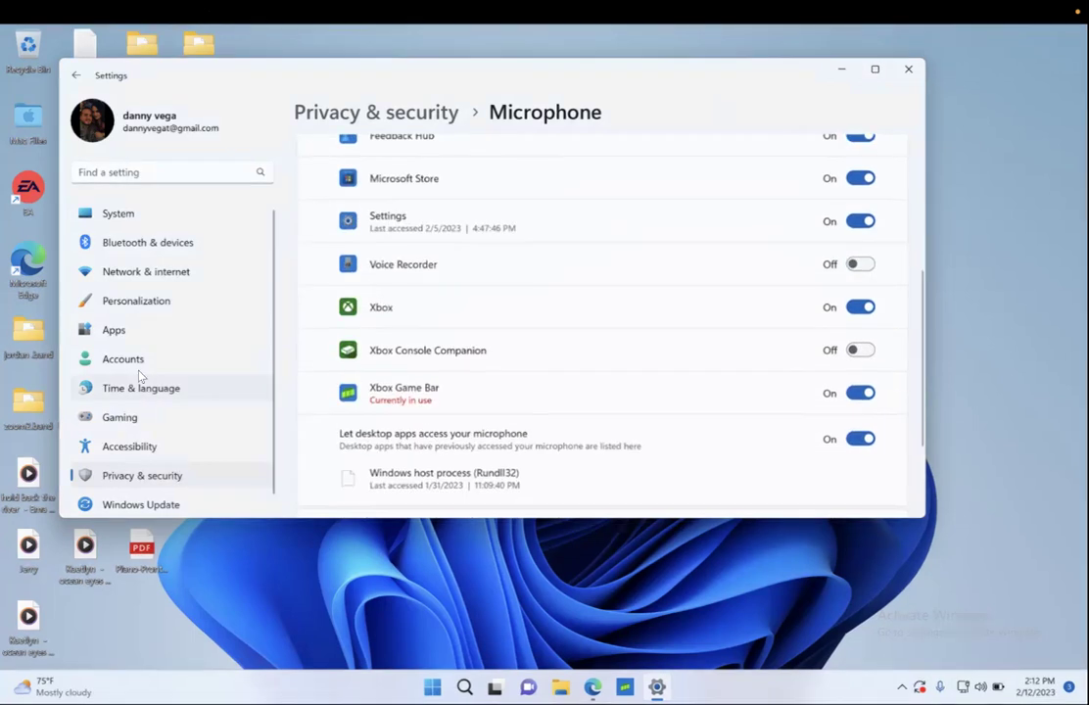
scroll(122, 421, "down", 1)
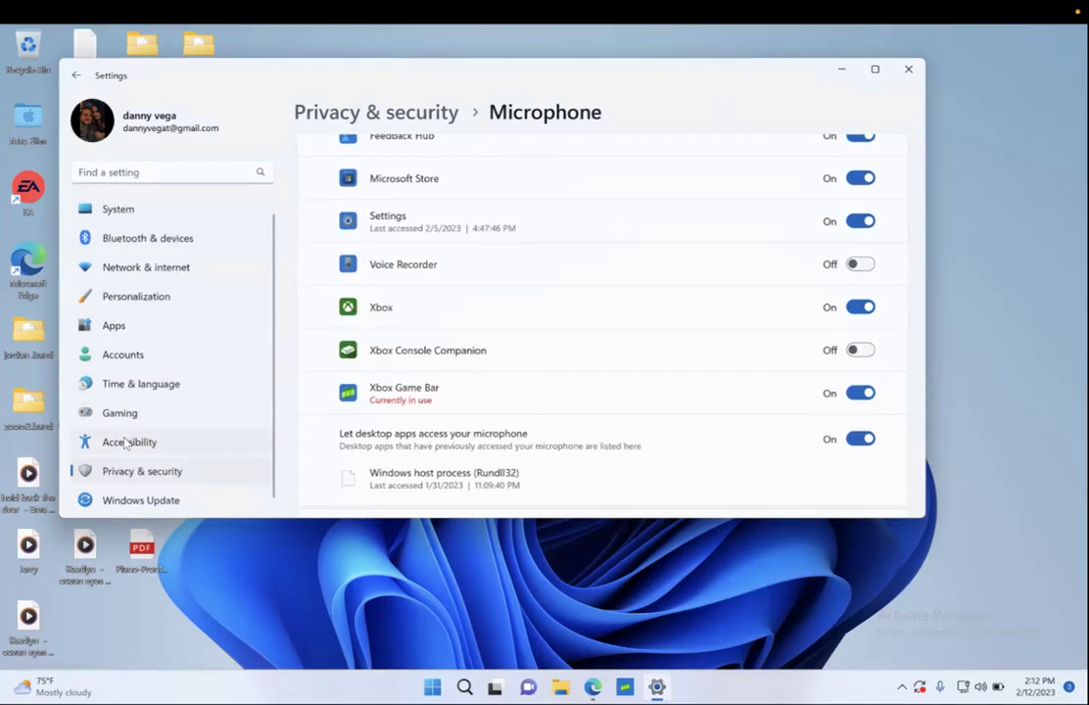
scroll(126, 443, "up", 1)
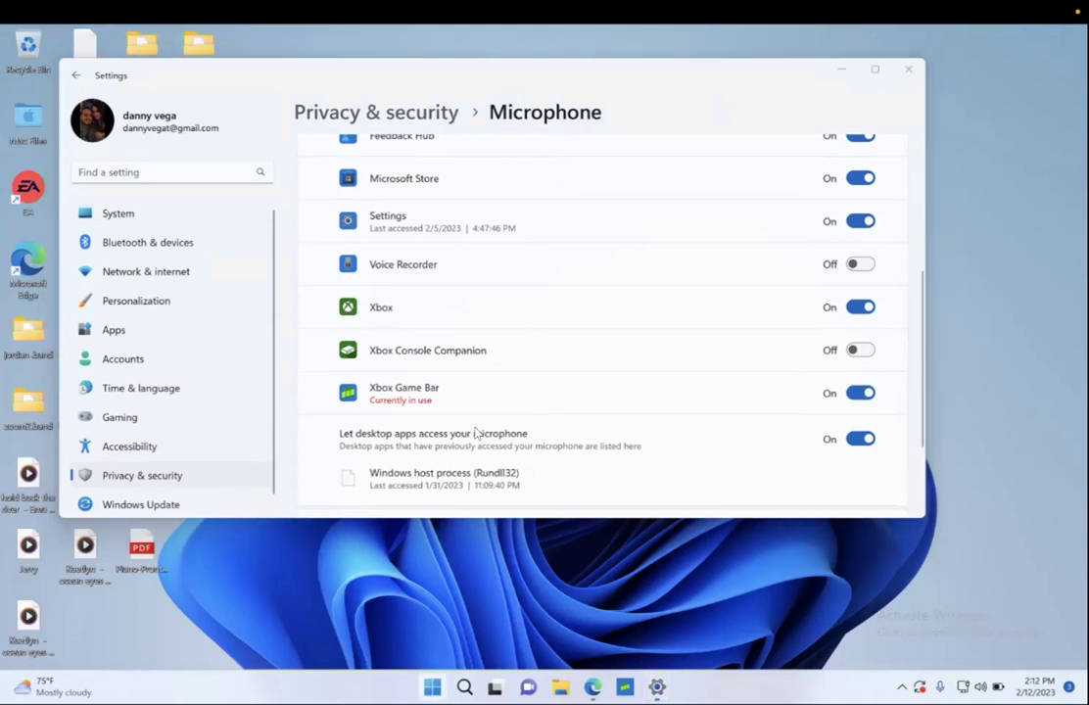
key("super")
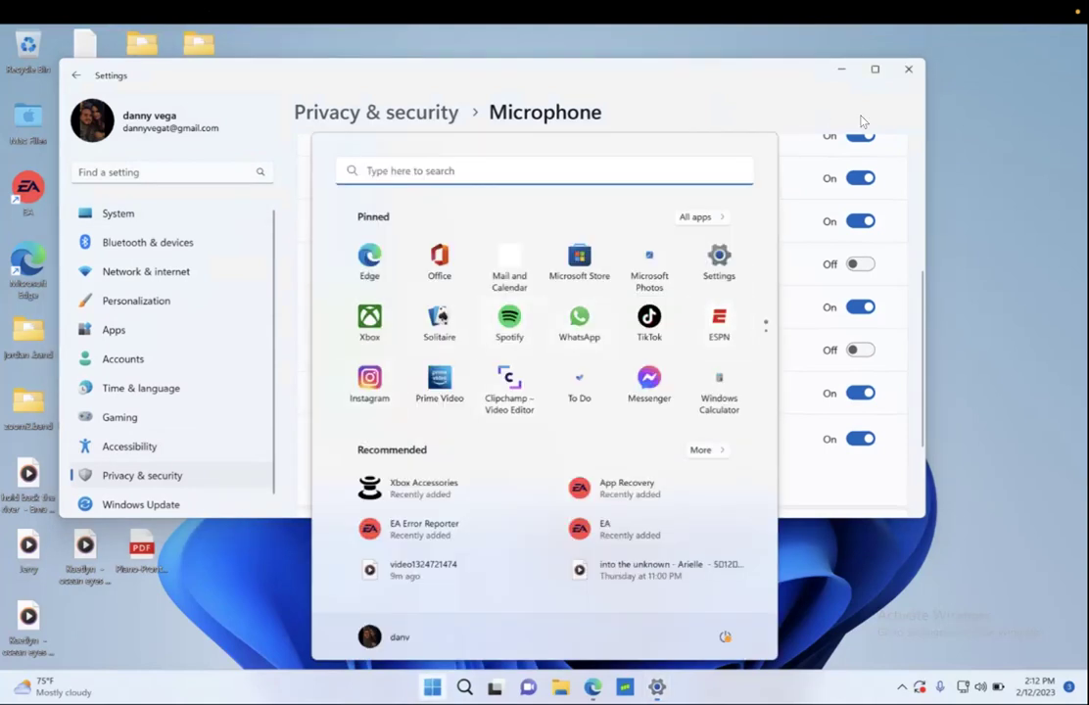
left_click(907, 68)
left_click(907, 68)
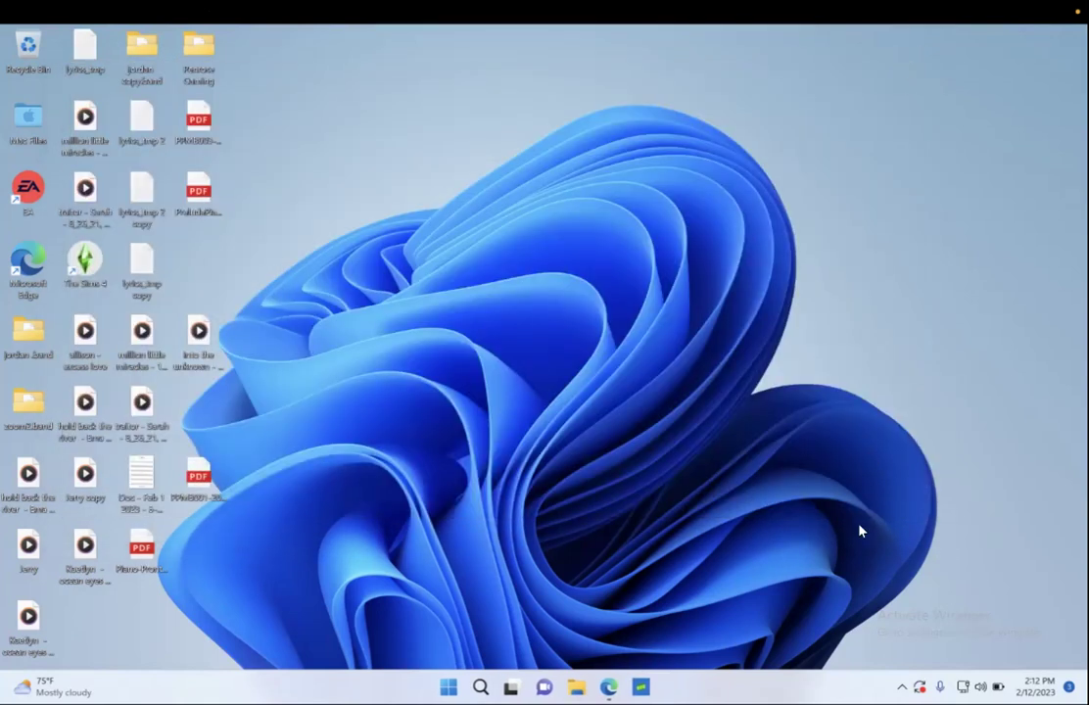
mouse_move(880, 10)
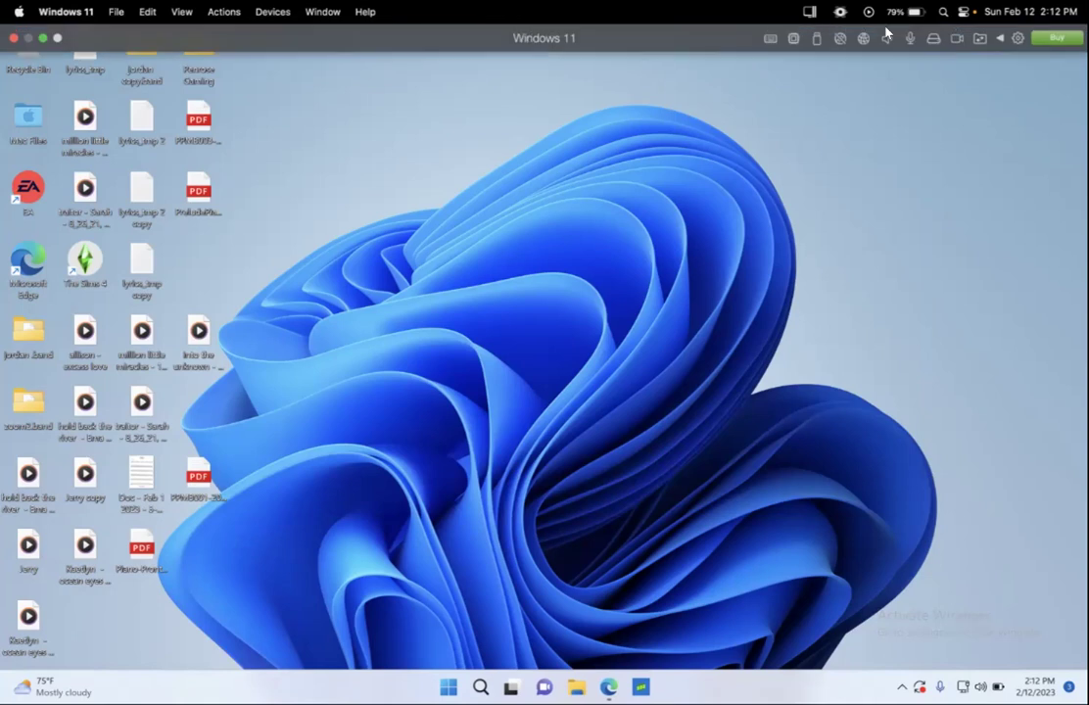
Step: Set both the VM's microphone input and sound output to VB-Cable in Parallels
left_click(909, 38)
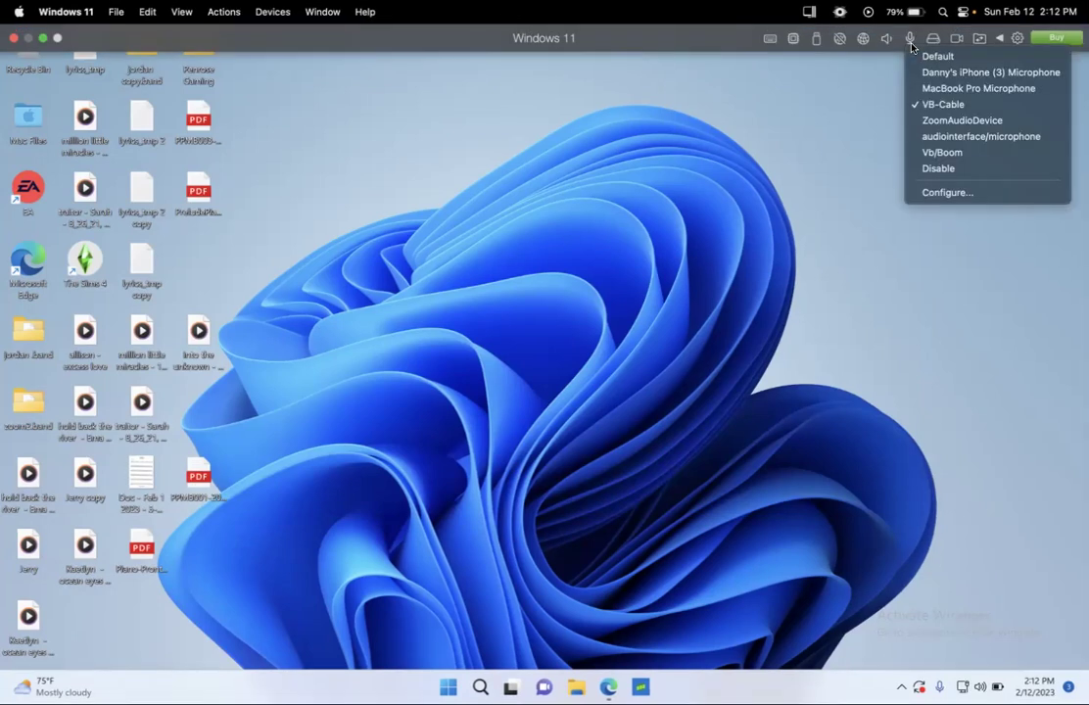
left_click(946, 106)
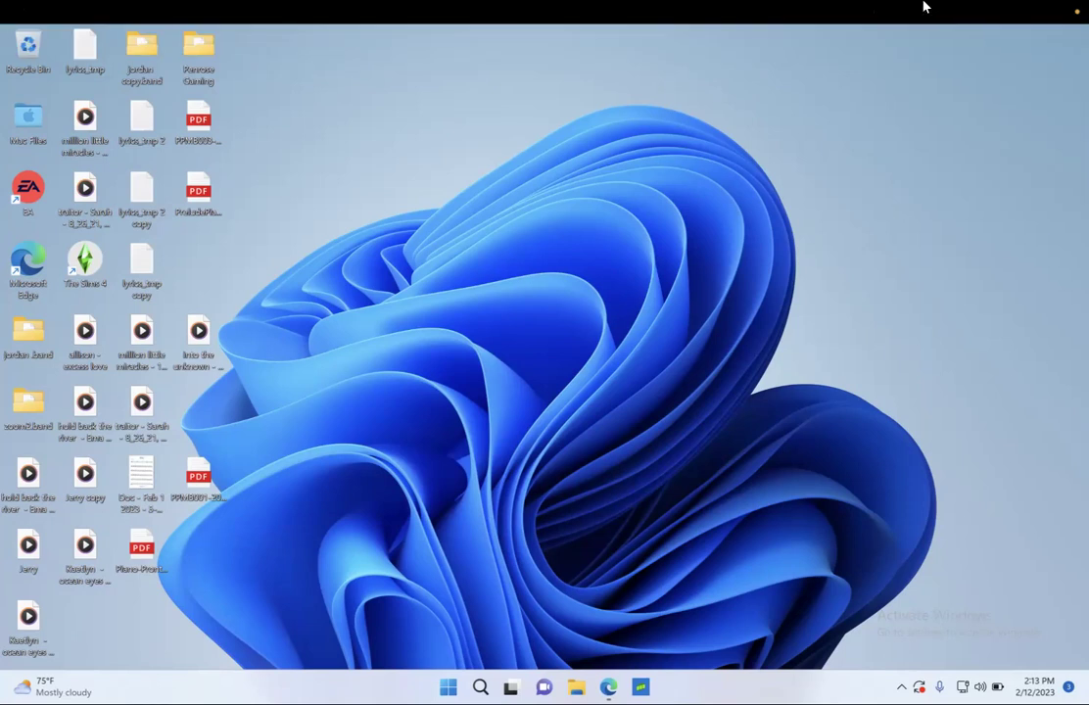
left_click(886, 39)
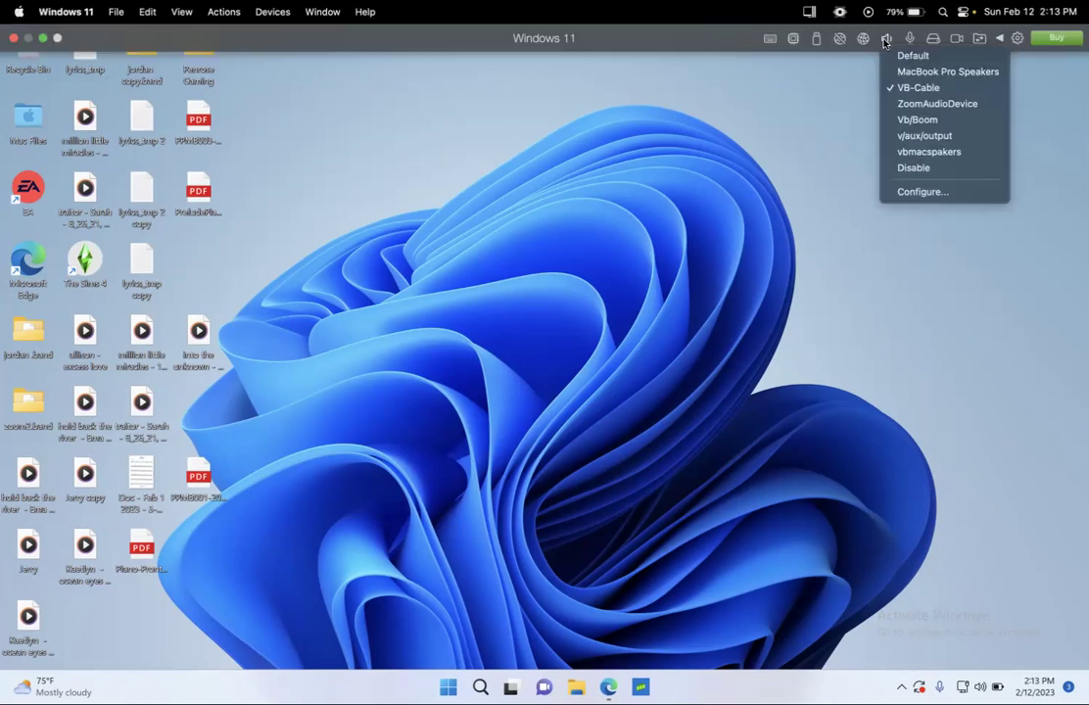
left_click(906, 89)
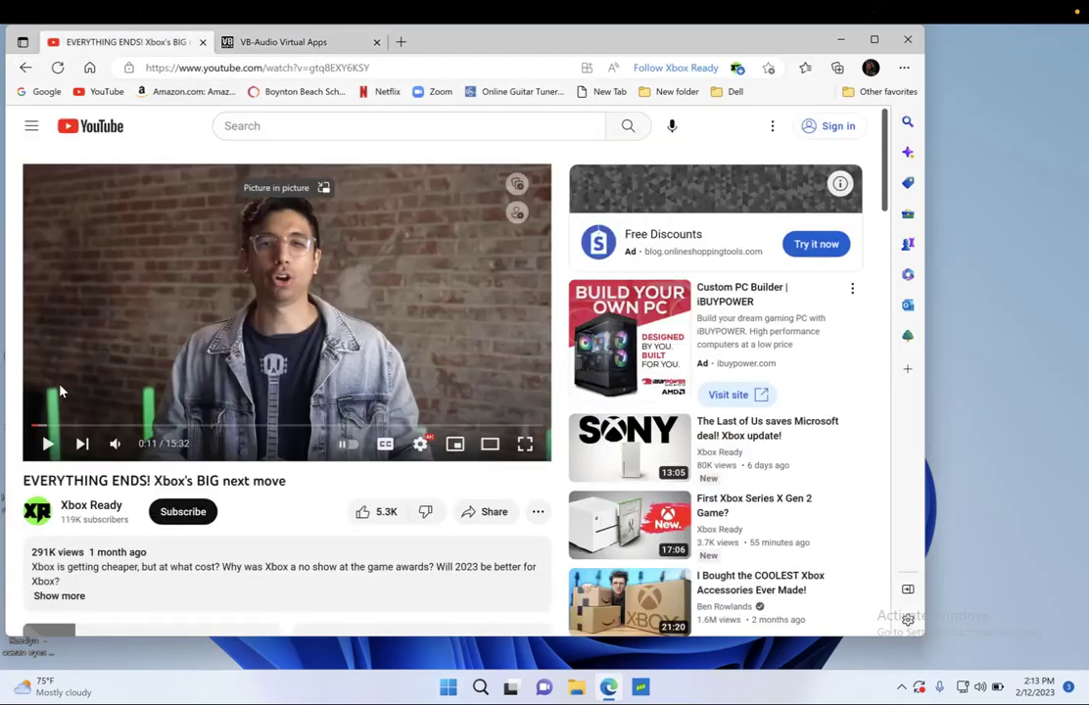
Step: Resume the Xbox YouTube video and bring up the Game Bar overlay over it
left_click(59, 391)
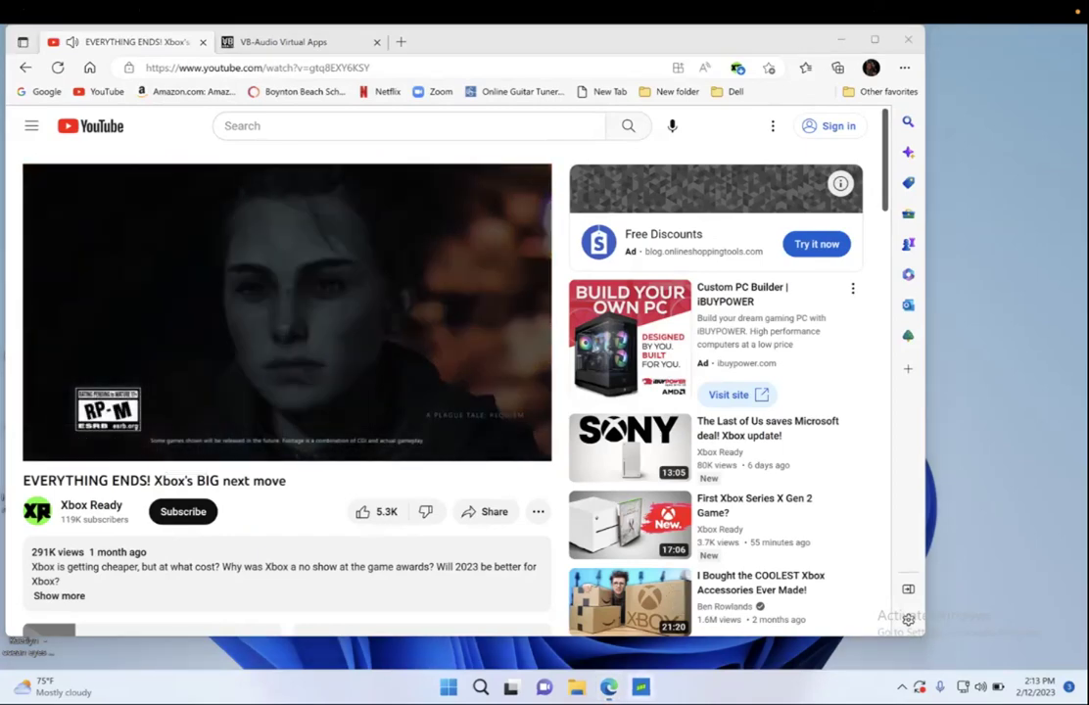
key("super+g")
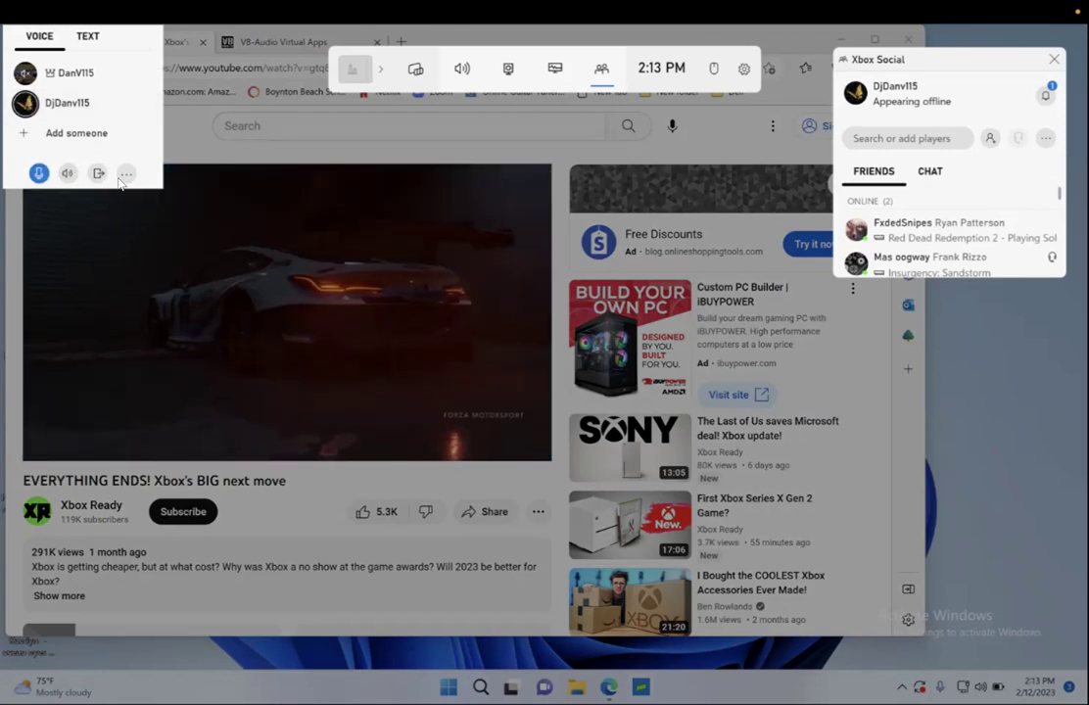
Step: Check the party audio settings, keeping both input and output on Default
left_click(126, 175)
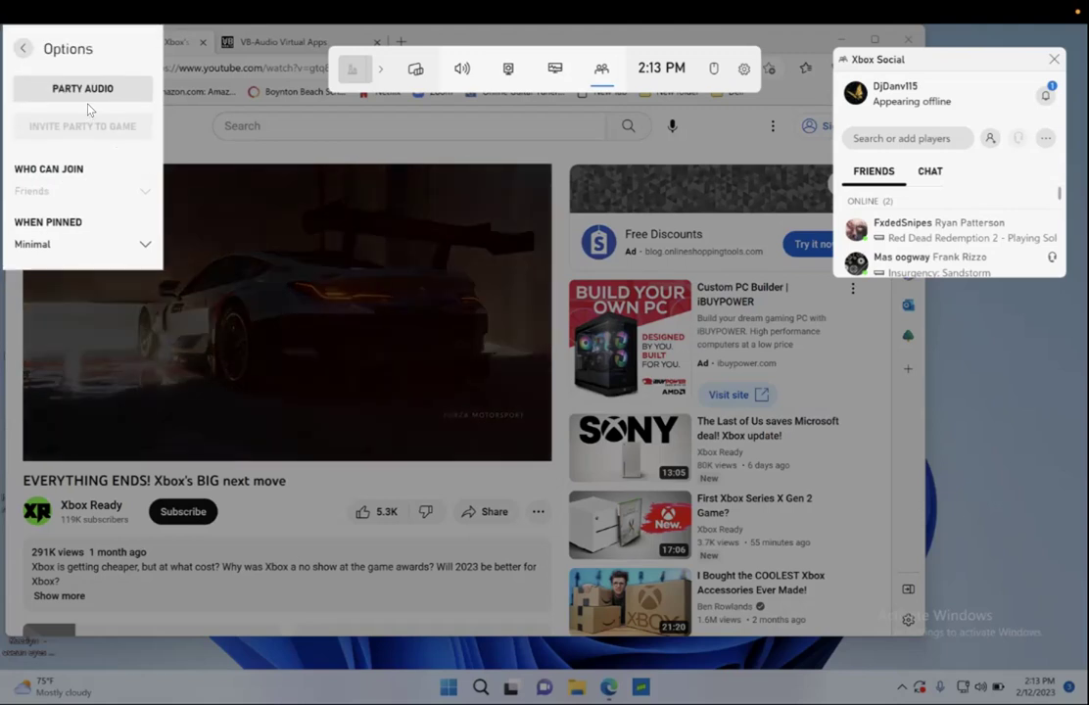
left_click(86, 90)
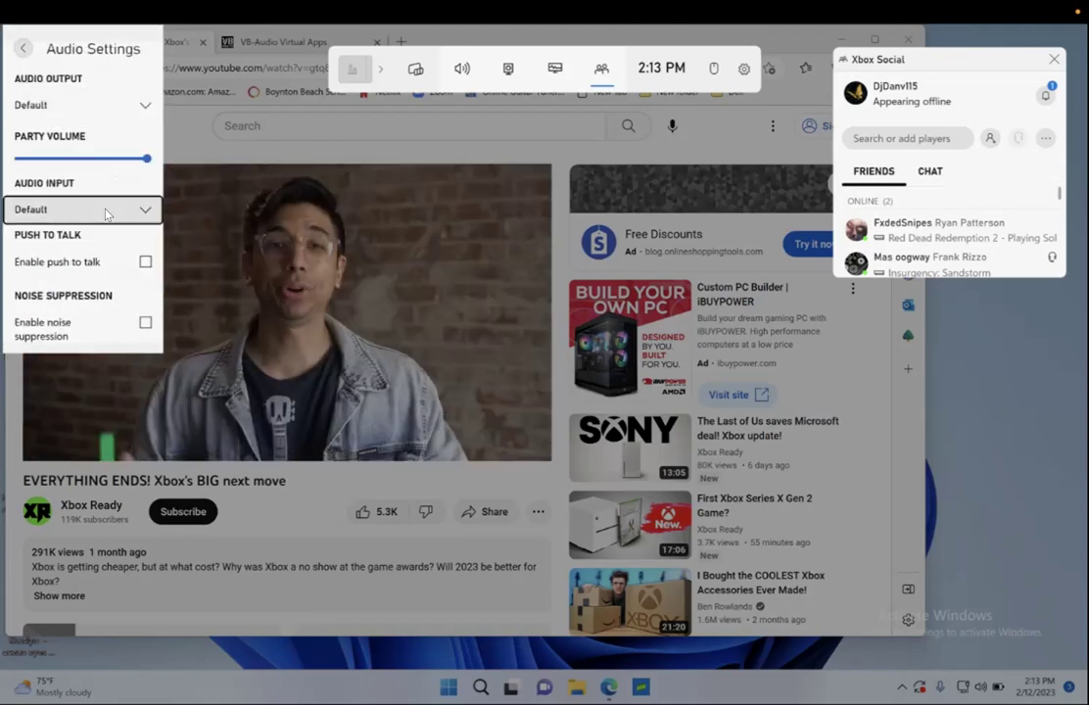
left_click(107, 212)
left_click(108, 210)
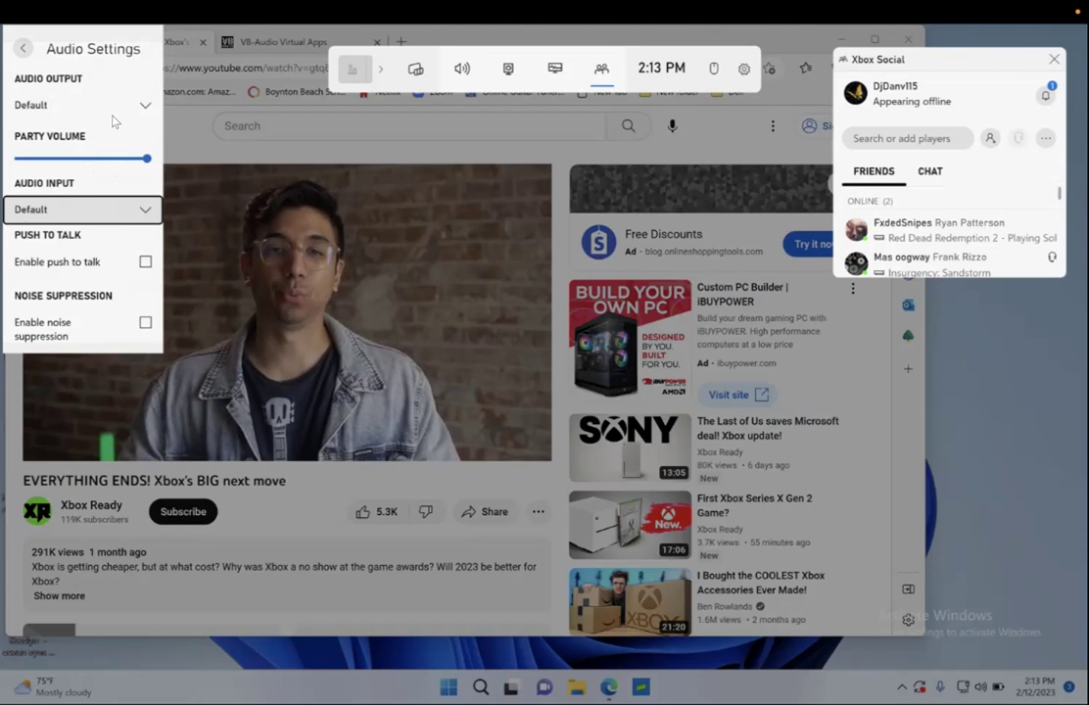
left_click(108, 104)
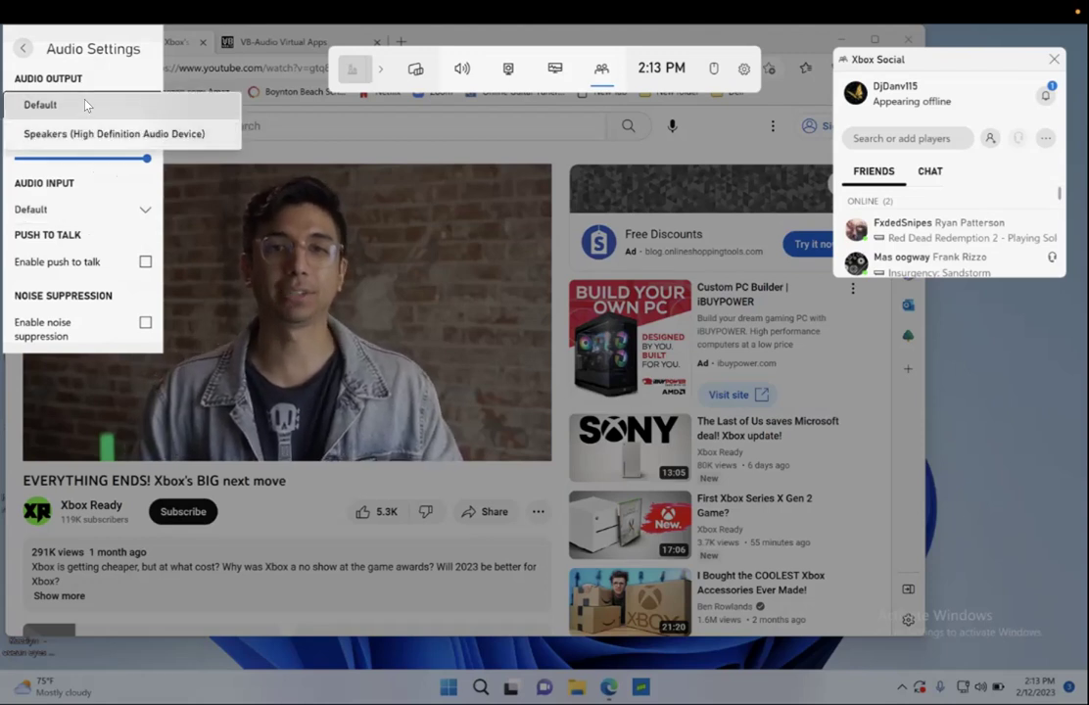
left_click(86, 105)
Step: Return to the party voice panel, close Game Bar, and pause the video
left_click(22, 47)
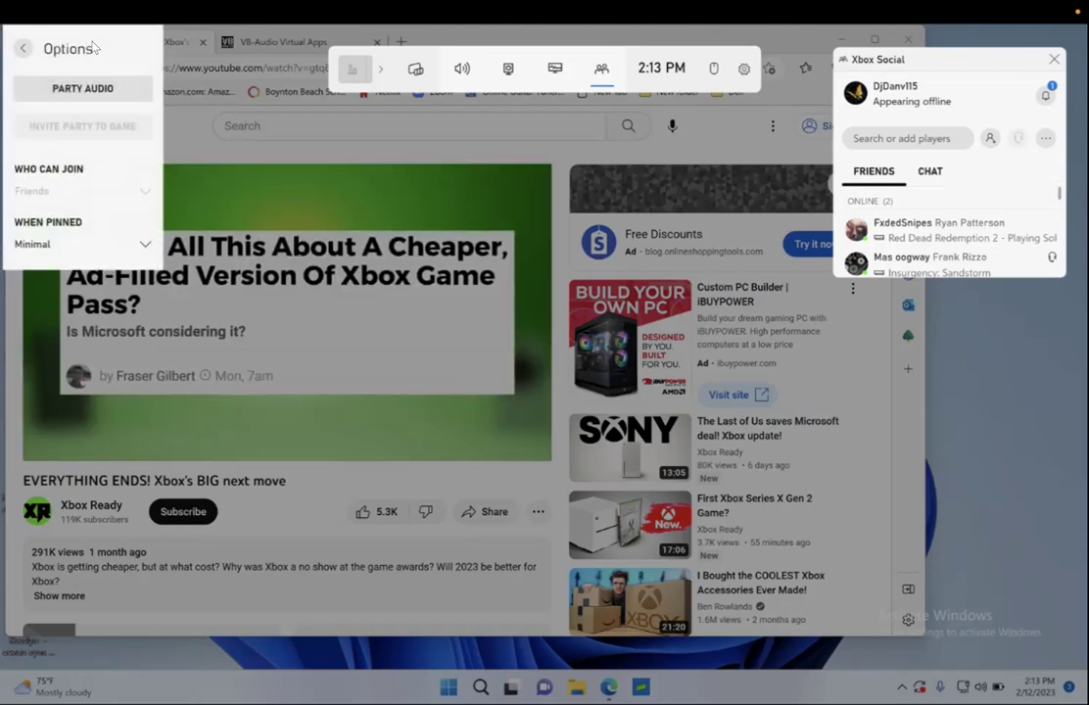
left_click(22, 48)
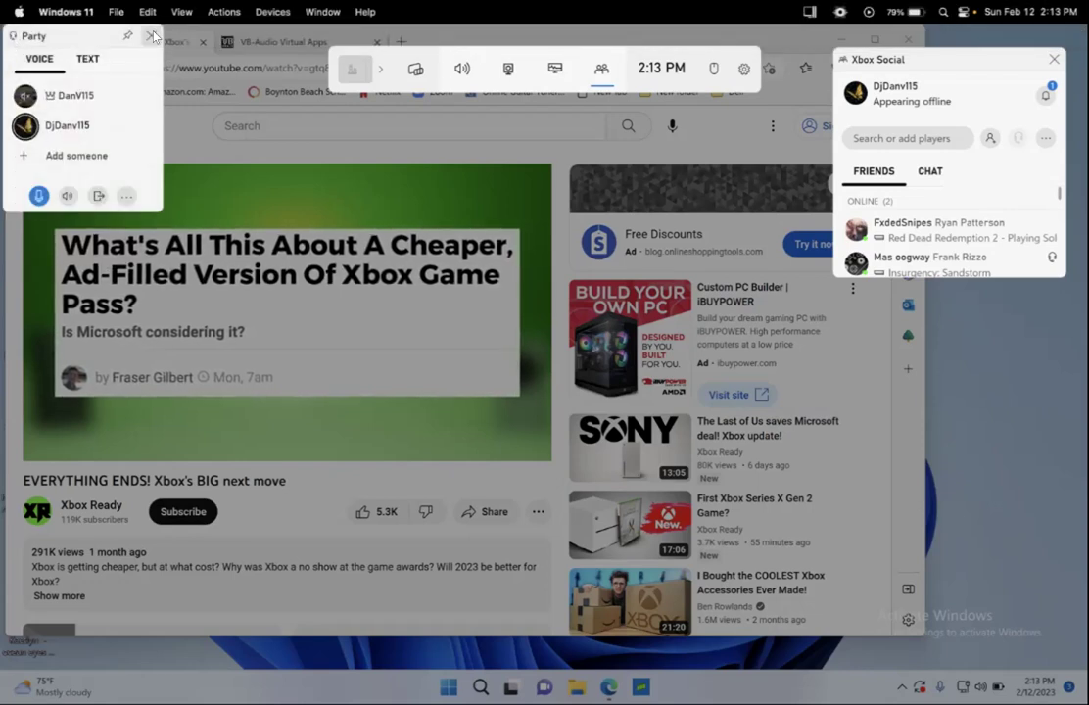
left_click(374, 307)
left_click(233, 358)
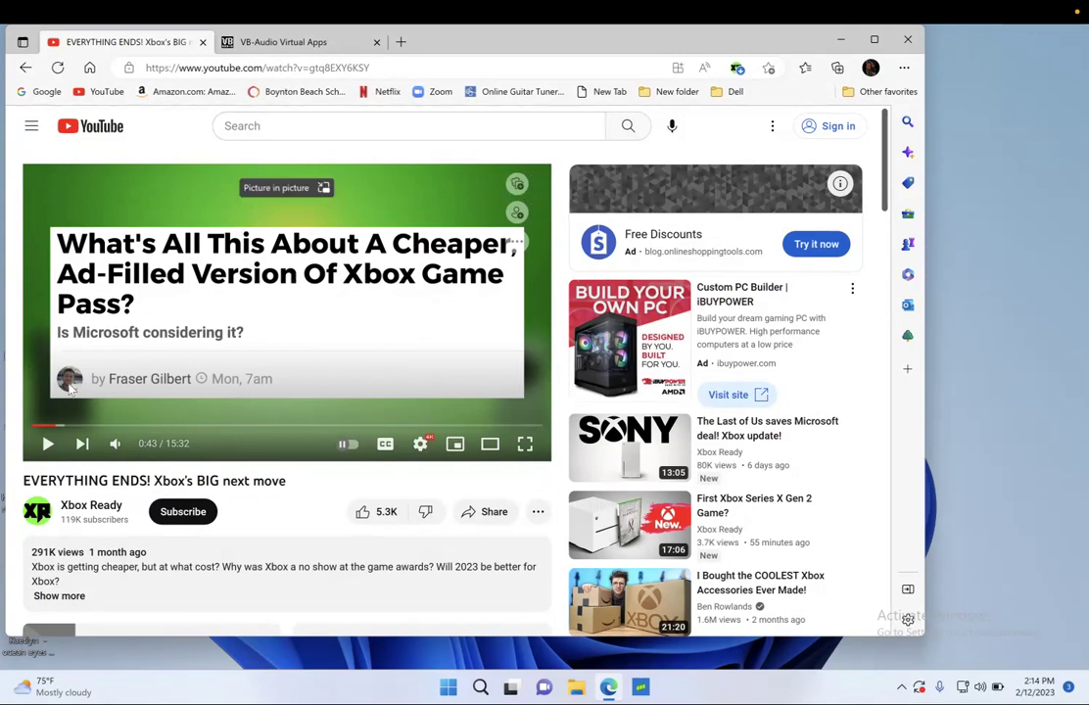
Step: Play the video a few more seconds at a lower volume, then pause it
left_click(156, 364)
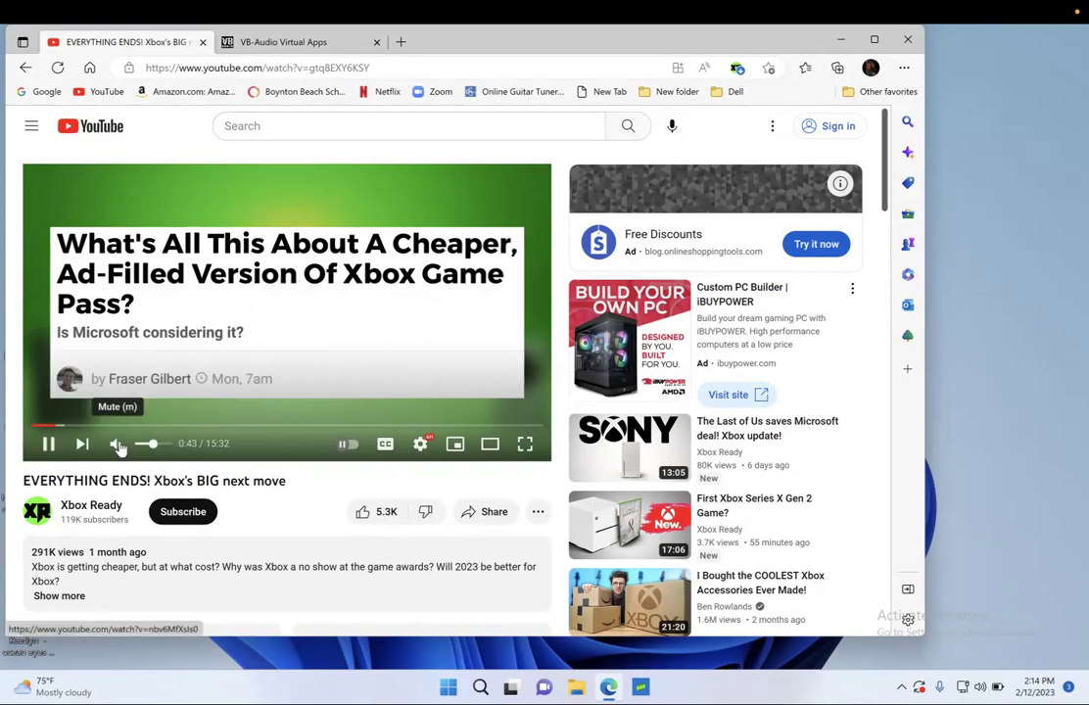
left_click_drag(155, 446, 142, 447)
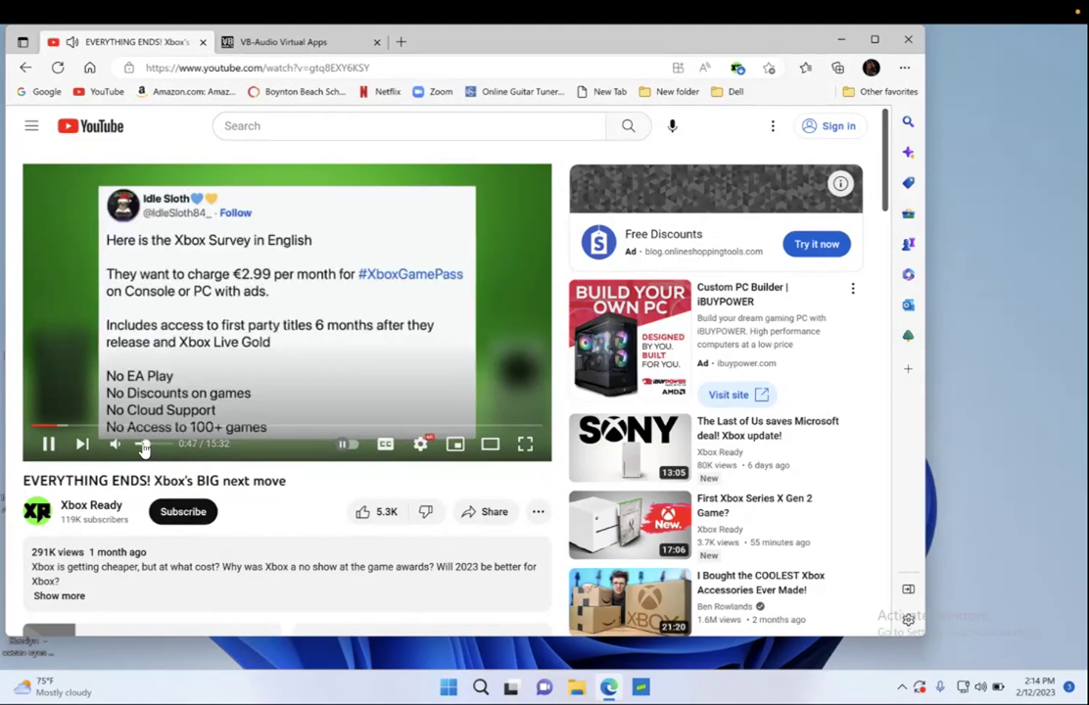
left_click(245, 131)
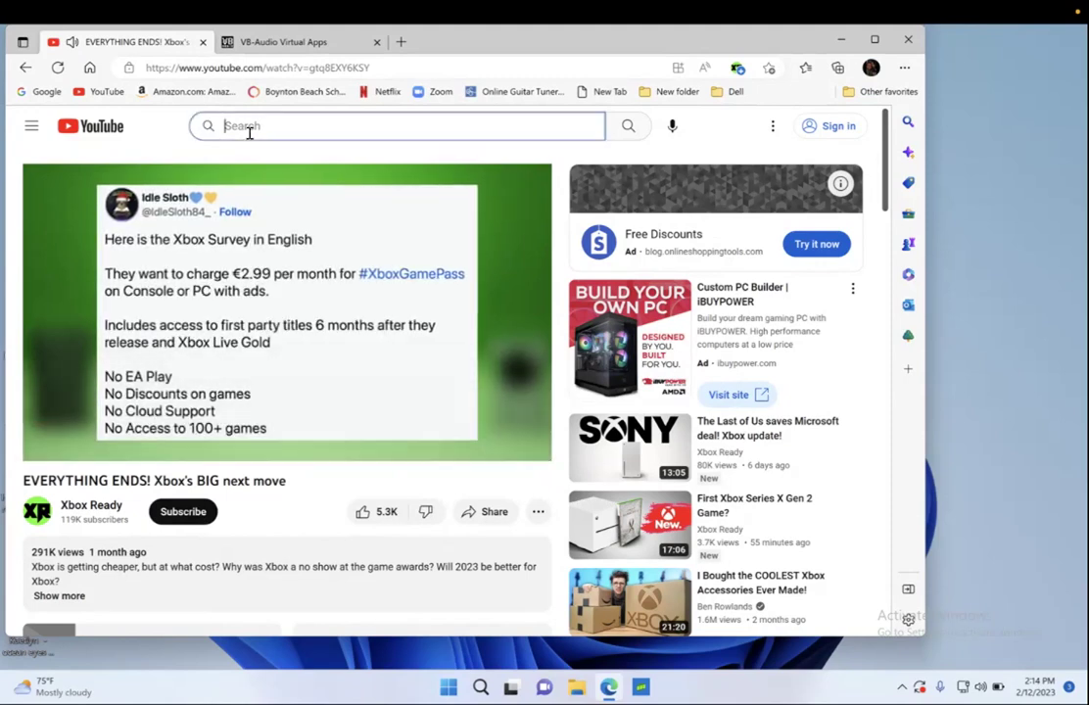
left_click(228, 239)
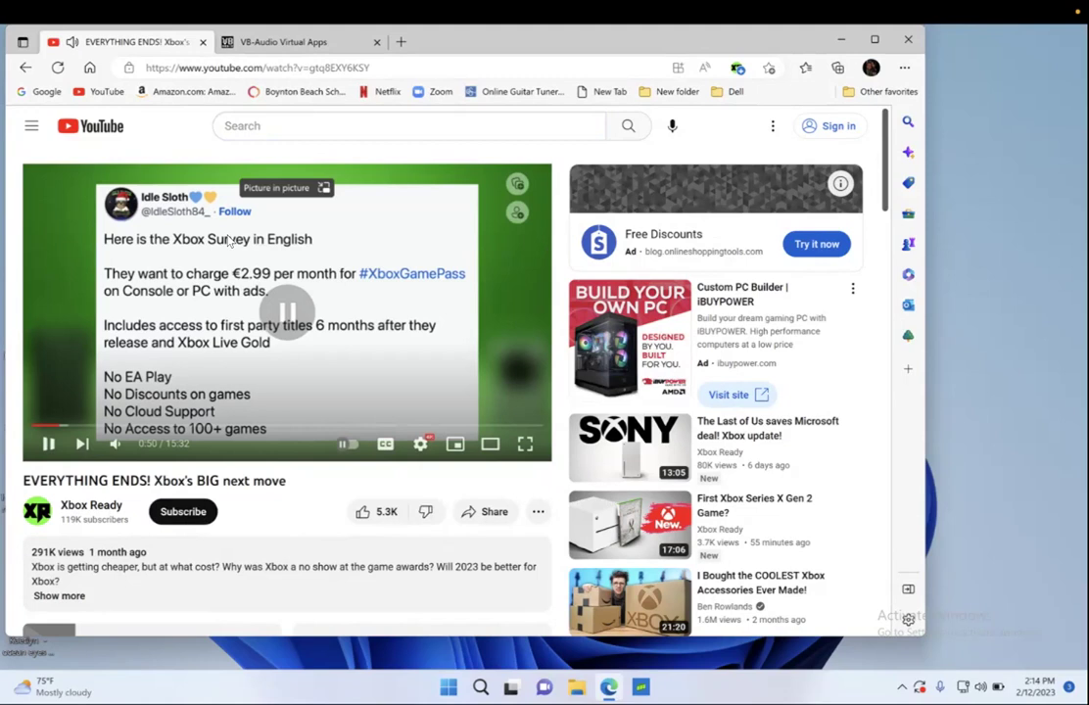
Step: Type 'jgv' in the YouTube search box, then erase the stray text
left_click(248, 133)
type("jg")
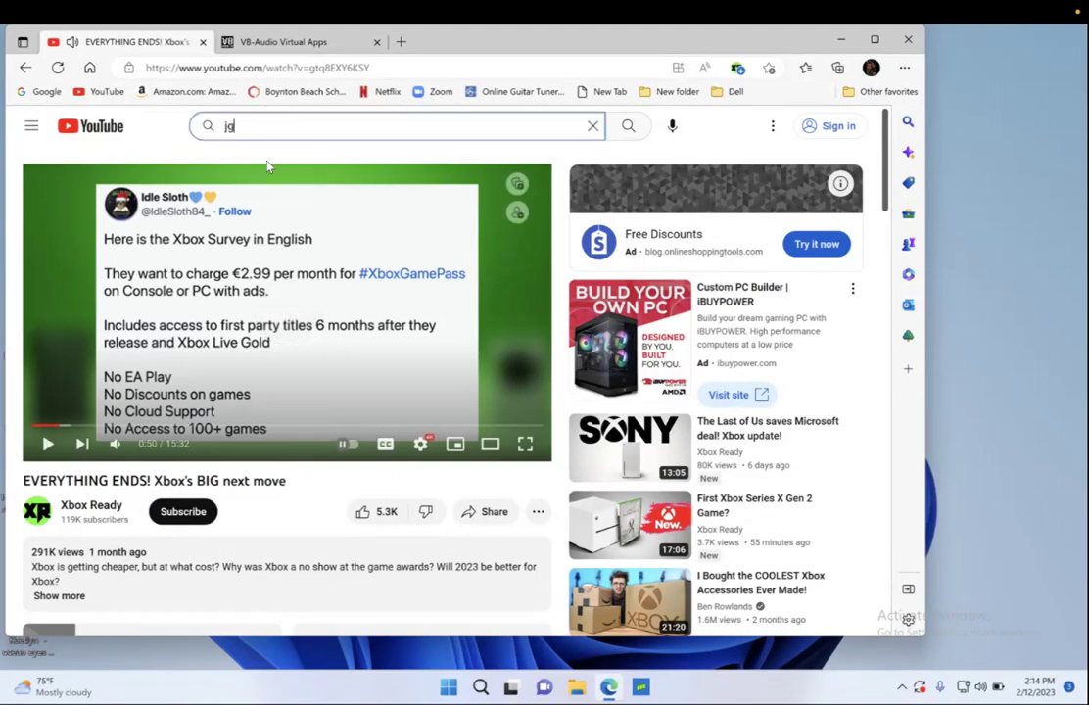
type("v")
key("BackSpace")
key("BackSpace")
key("BackSpace")
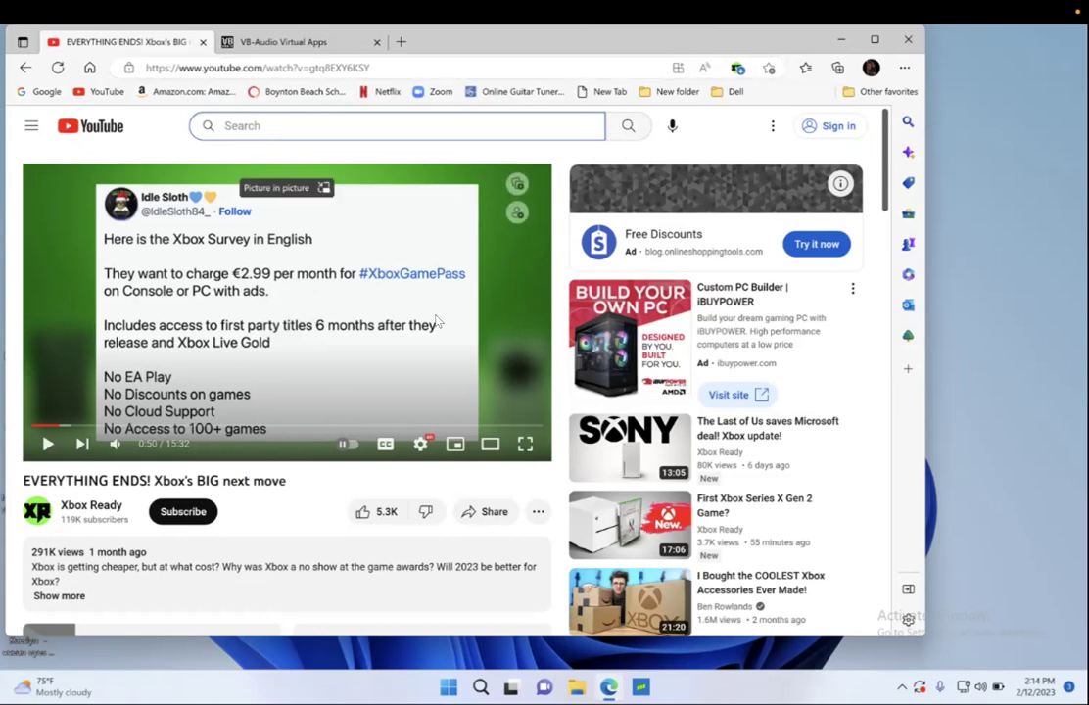
mouse_move(471, 5)
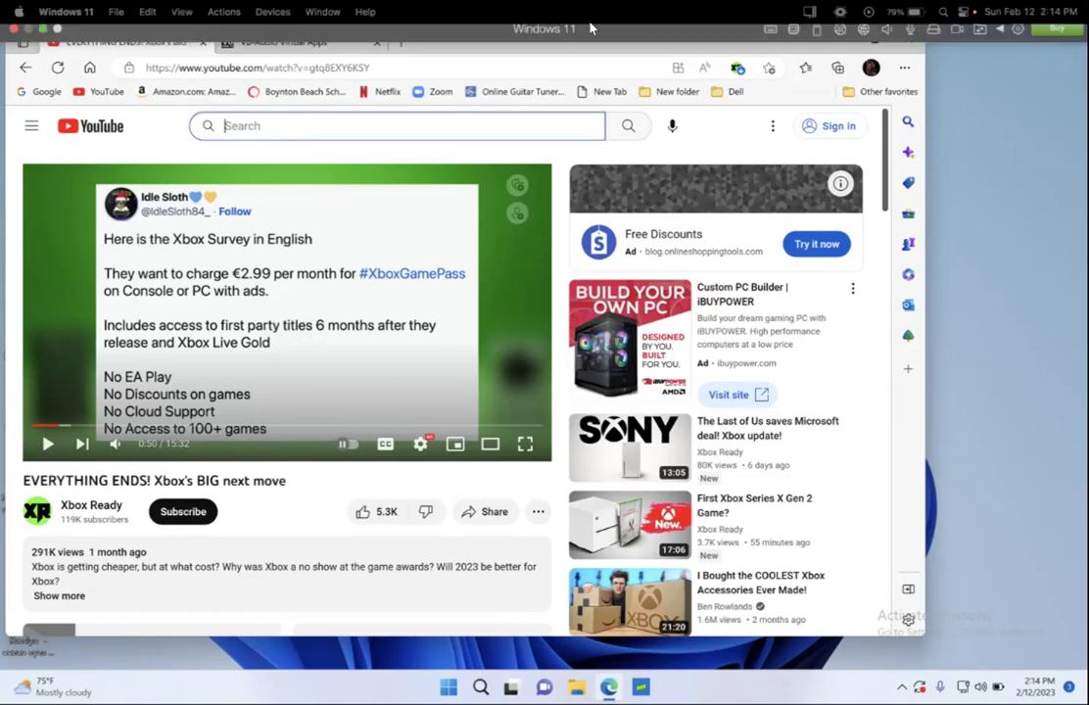